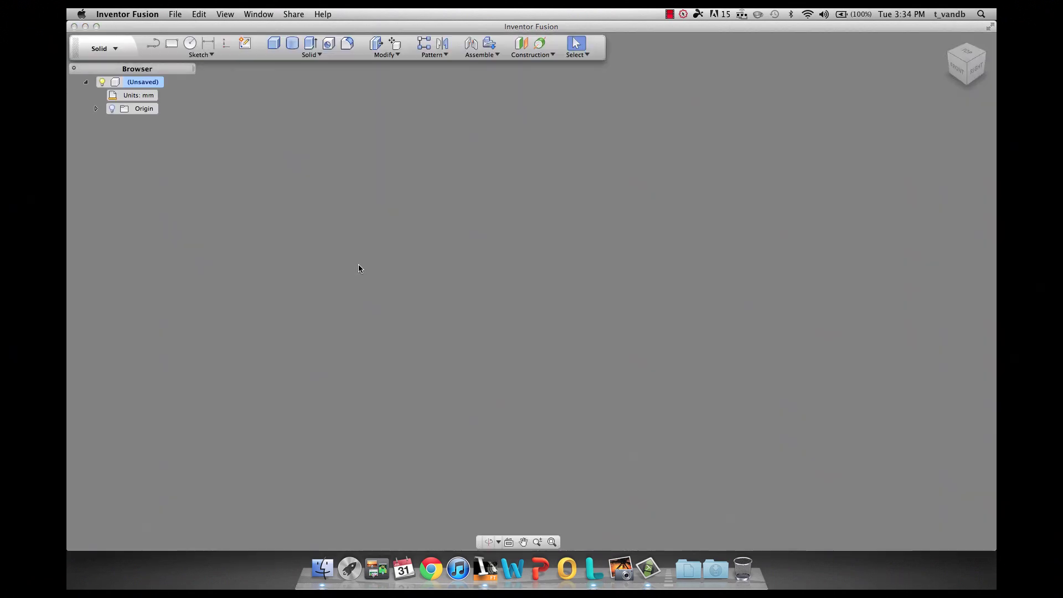
Step: Sketch a rectangle on the vertical origin plane and extend it 59 mm as a new solid box
{"action": "left_click", "coordinate": [172, 43]}
{"action": "left_click", "coordinate": [541, 278]}
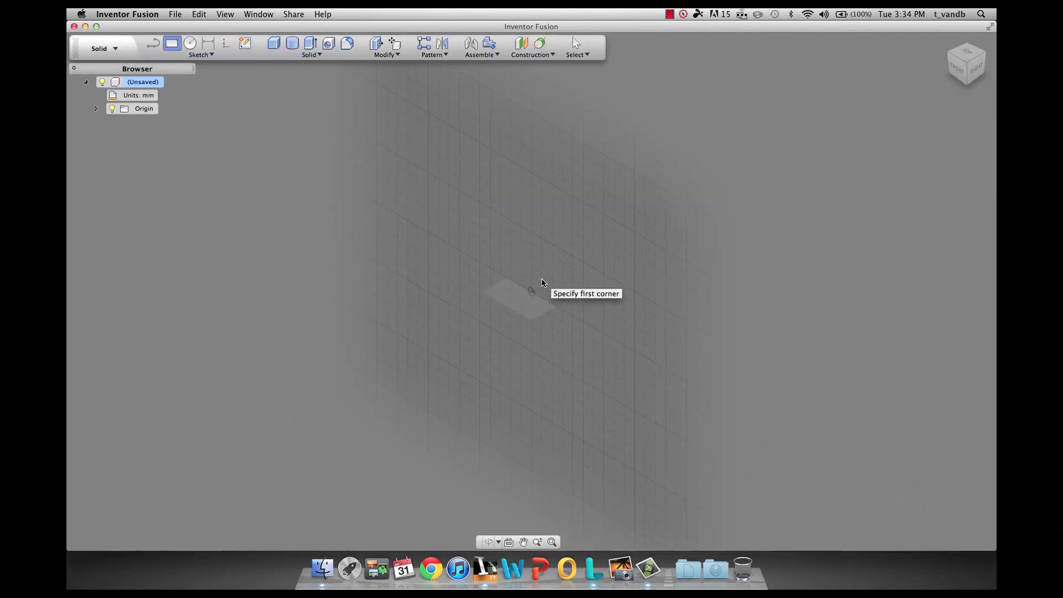
{"action": "left_click", "coordinate": [445, 189]}
{"action": "left_click", "coordinate": [612, 429]}
{"action": "left_click_drag", "start_coordinate": [583, 374], "coordinate": [482, 432]}
Step: Chamfer the upper right edge of the box to form a large sloped face
{"action": "left_click", "coordinate": [320, 59]}
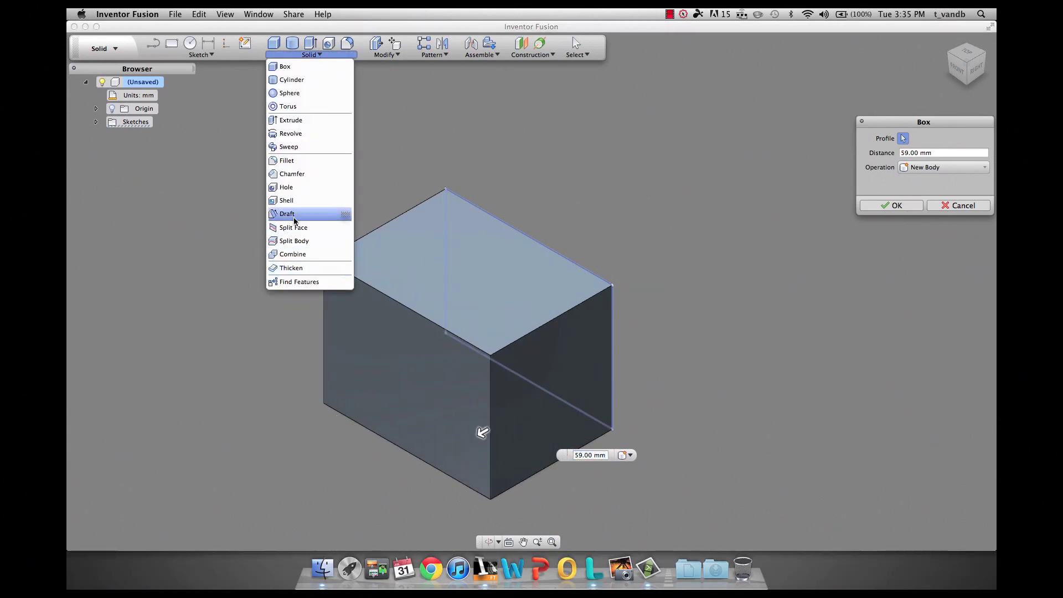
{"action": "left_click", "coordinate": [299, 201]}
{"action": "left_click", "coordinate": [515, 338]}
{"action": "key", "text": "Return"}
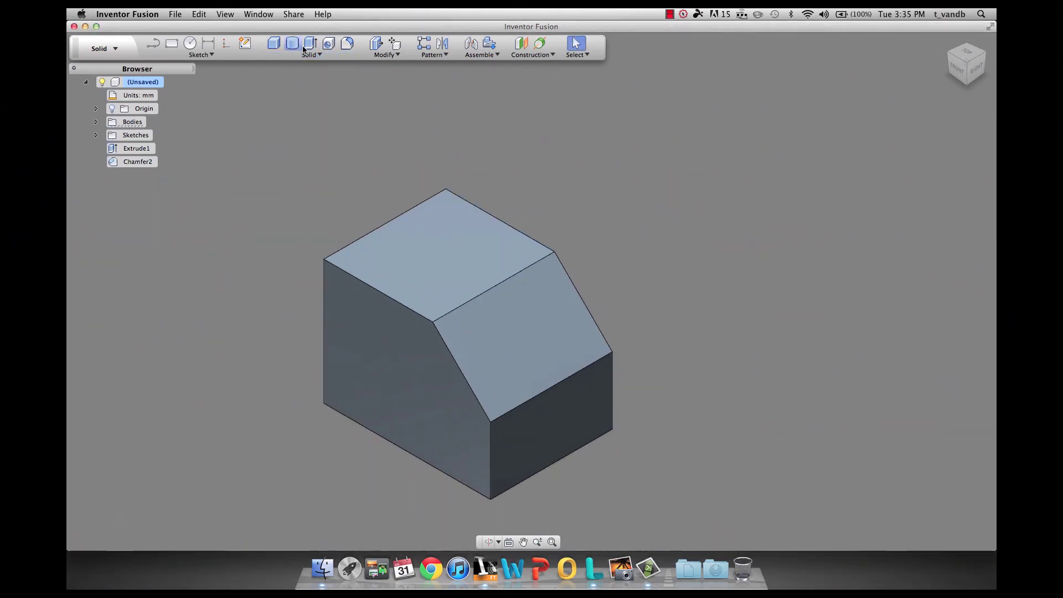
Step: Create a sketch on the block's five-sided front face and finish the sketch
{"action": "left_click", "coordinate": [244, 44]}
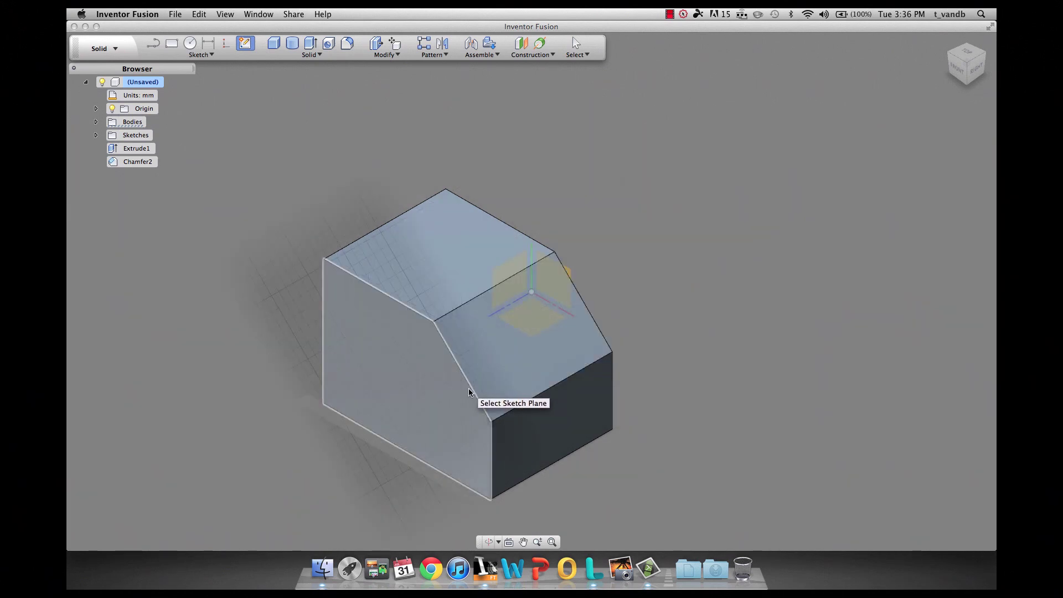
{"action": "left_click", "coordinate": [468, 387]}
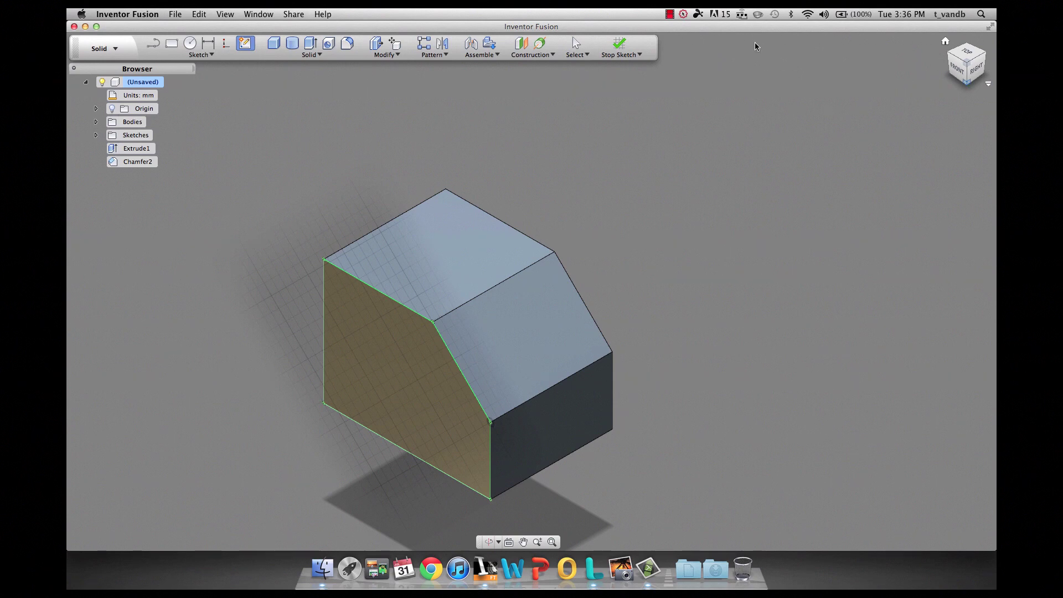
{"action": "left_click", "coordinate": [533, 54]}
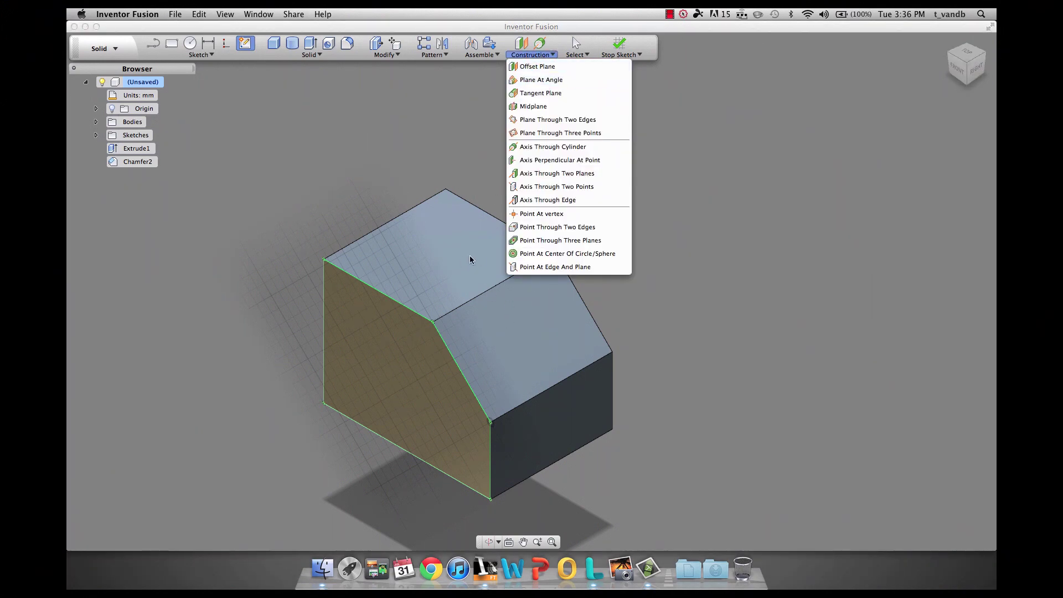
{"action": "left_click", "coordinate": [619, 46]}
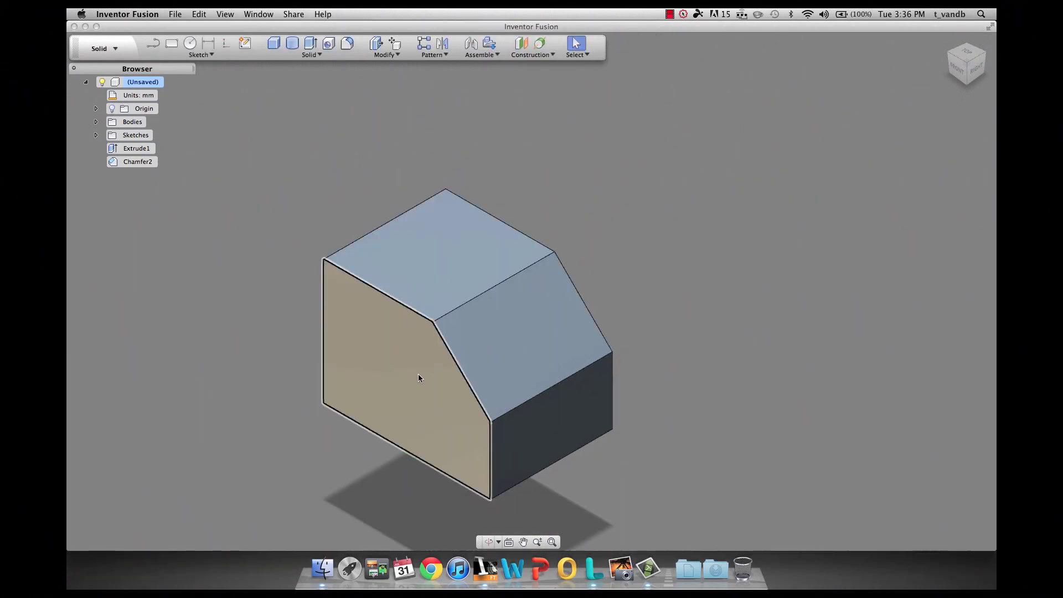
Step: Create a work plane offset 67 mm outward from the block's five-sided front face
{"action": "left_click", "coordinate": [390, 393]}
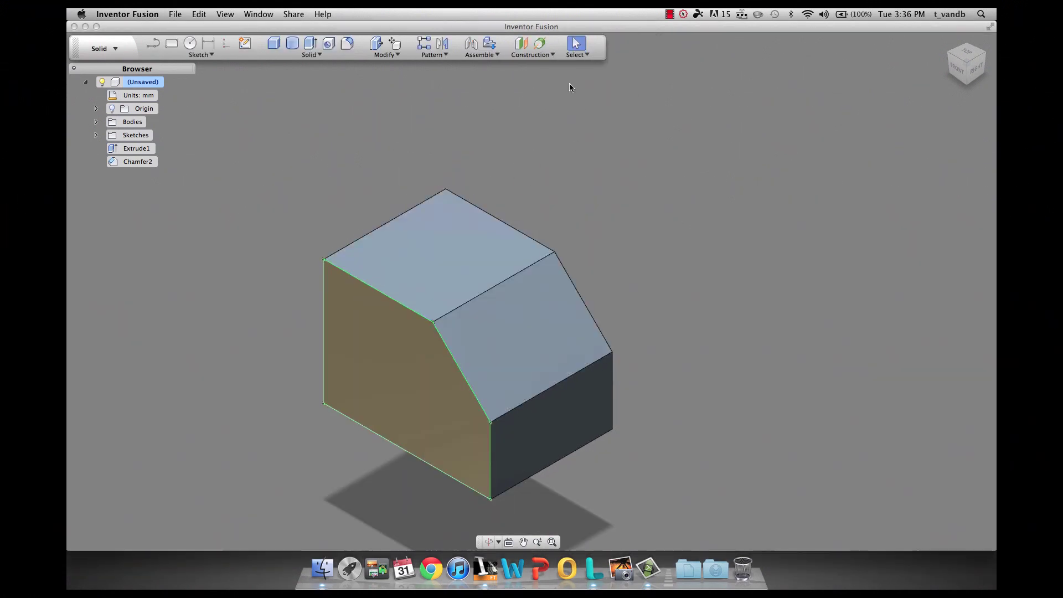
{"action": "left_click", "coordinate": [521, 42]}
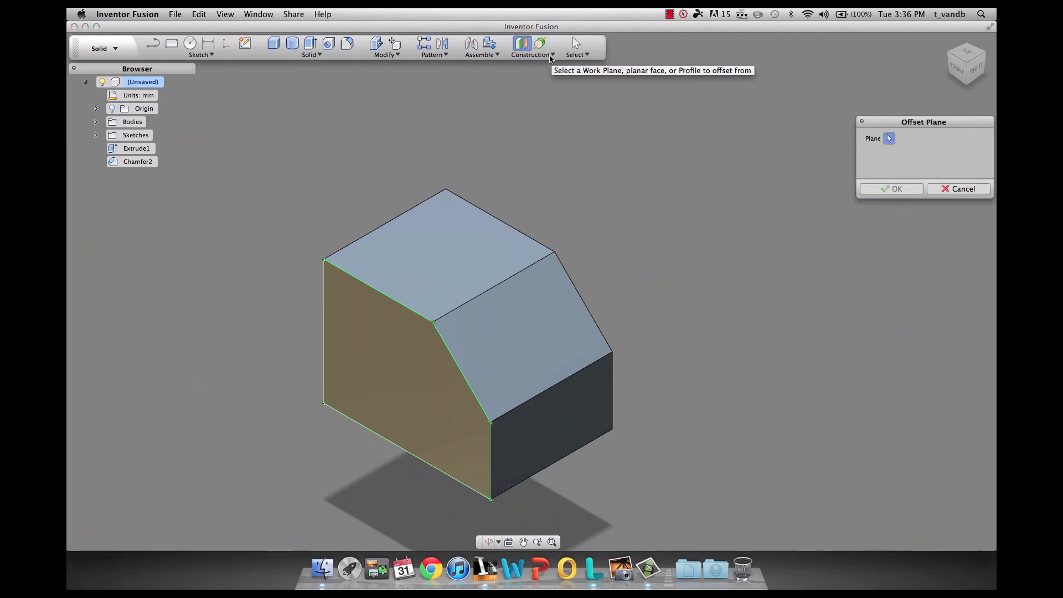
{"action": "left_click", "coordinate": [414, 356]}
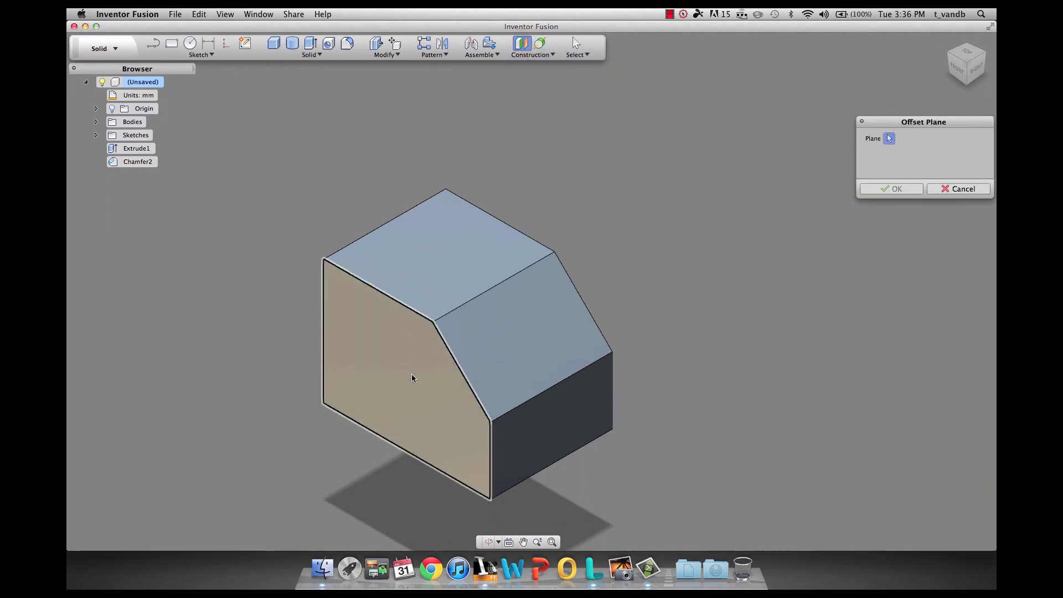
{"action": "left_click_drag", "start_coordinate": [382, 391], "coordinate": [232, 456]}
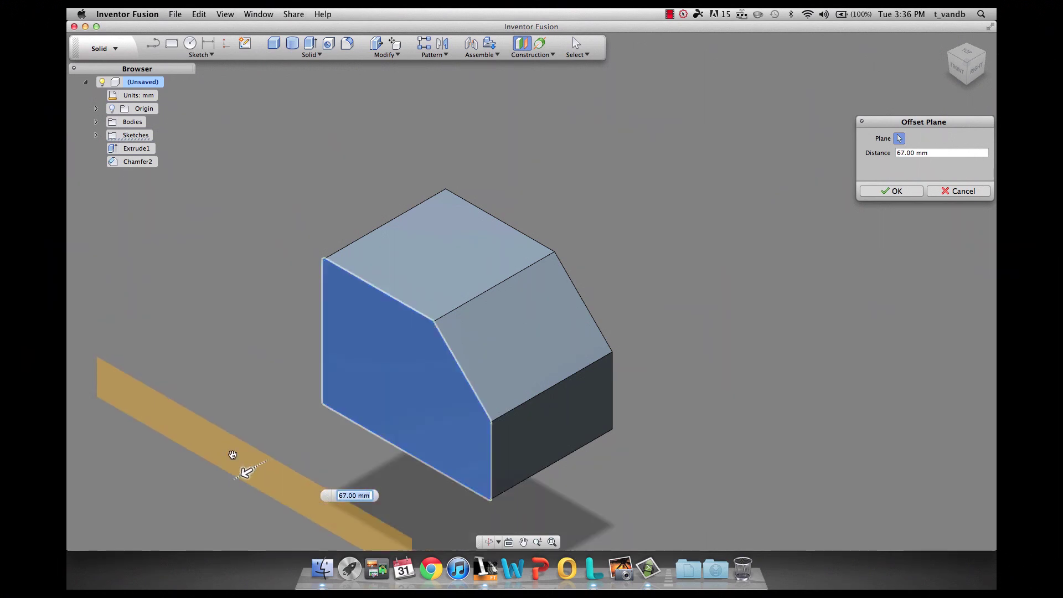
{"action": "left_click", "coordinate": [899, 194]}
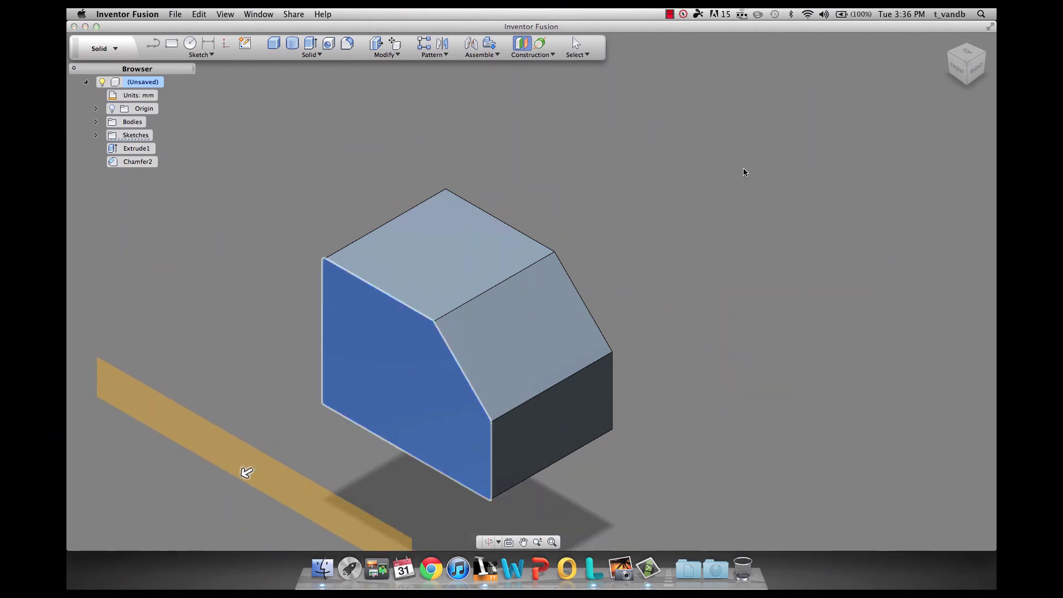
Step: Start a new sketch on the work plane offset from the front face
{"action": "left_click", "coordinate": [245, 43]}
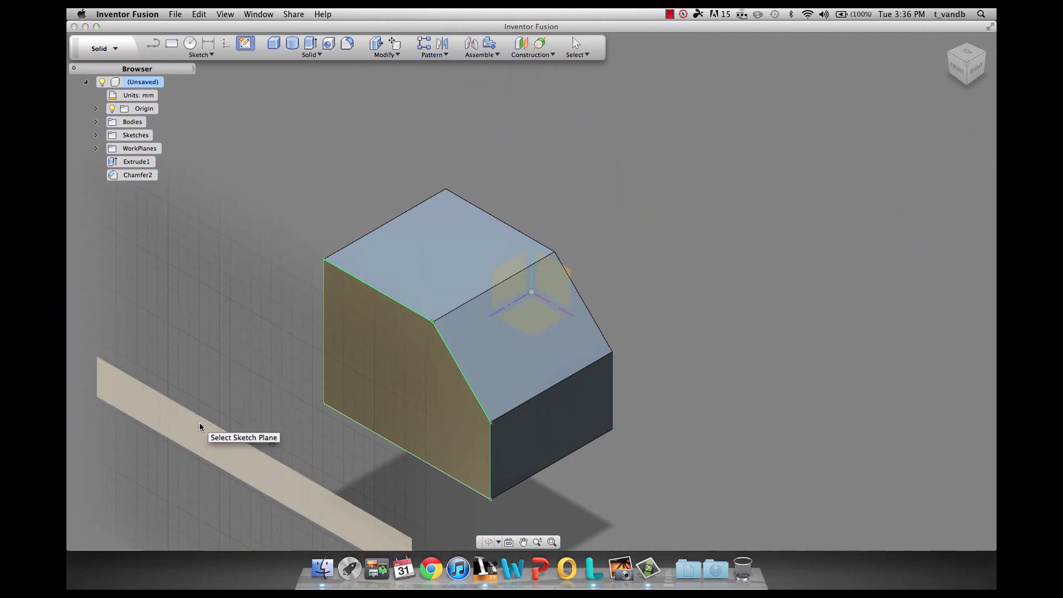
{"action": "left_click", "coordinate": [200, 427]}
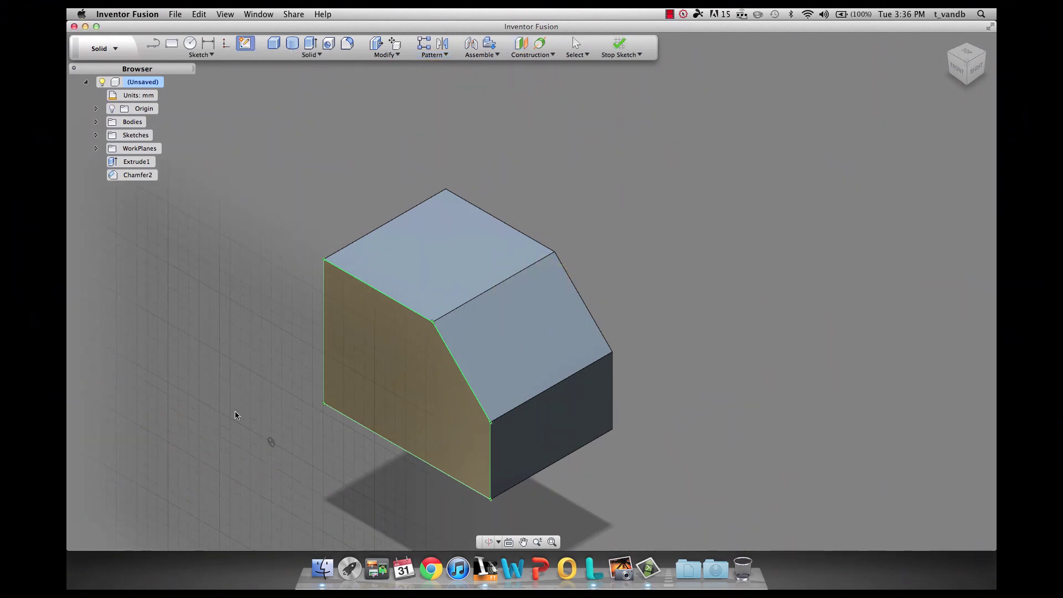
{"action": "mouse_move", "coordinate": [941, 75]}
{"action": "left_click", "coordinate": [977, 71]}
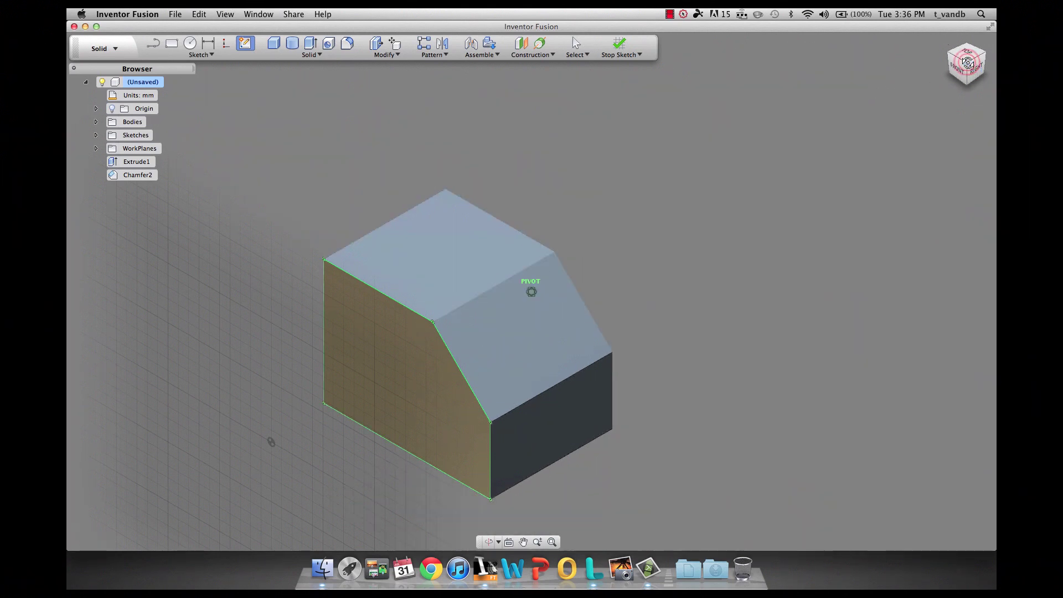
{"action": "left_click_drag", "start_coordinate": [977, 71], "coordinate": [941, 69]}
{"action": "middle_click_drag", "start_coordinate": [533, 292], "coordinate": [531, 292], "text": "shift"}
{"action": "left_click_drag", "start_coordinate": [941, 70], "coordinate": [976, 72]}
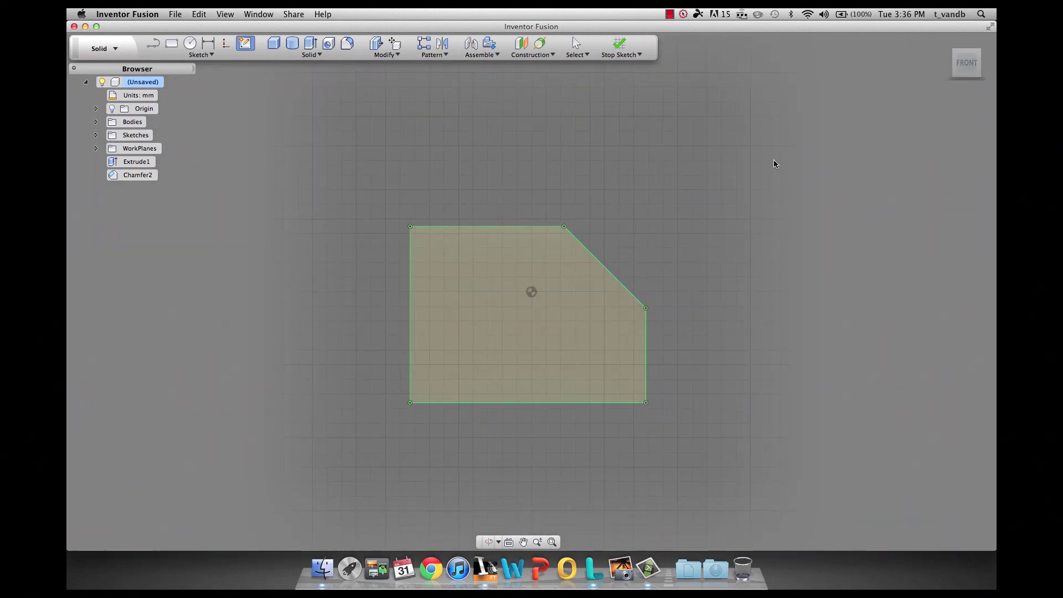
{"action": "left_click_drag", "start_coordinate": [962, 68], "coordinate": [942, 84]}
{"action": "middle_click_drag", "start_coordinate": [359, 442], "coordinate": [545, 354], "text": "shift"}
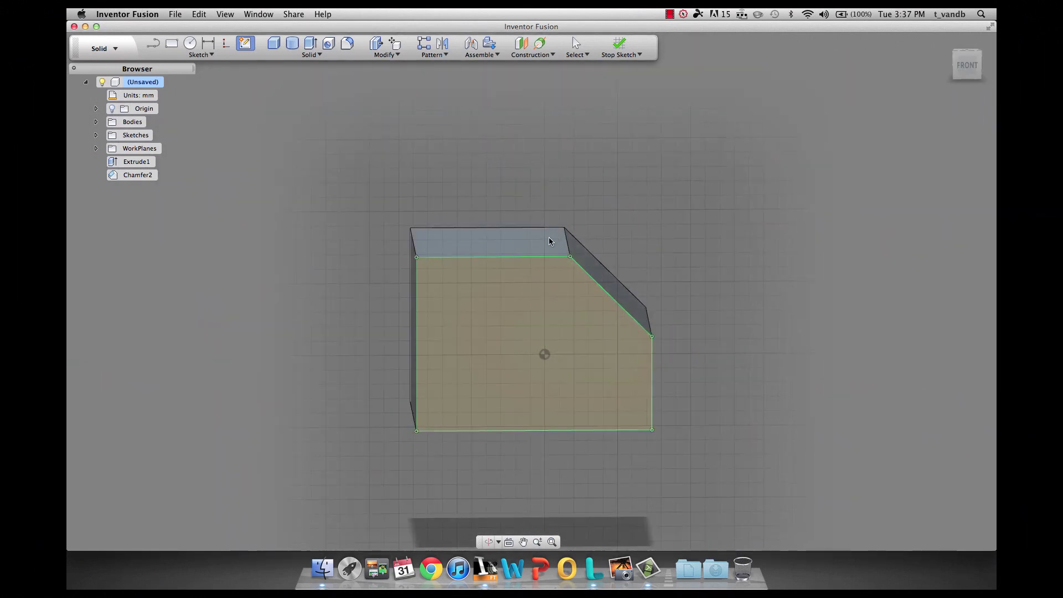
Step: Project the block's five-sided front face into the sketch on the offset plane and finish the sketch
{"action": "left_click", "coordinate": [202, 57]}
{"action": "left_click", "coordinate": [204, 56]}
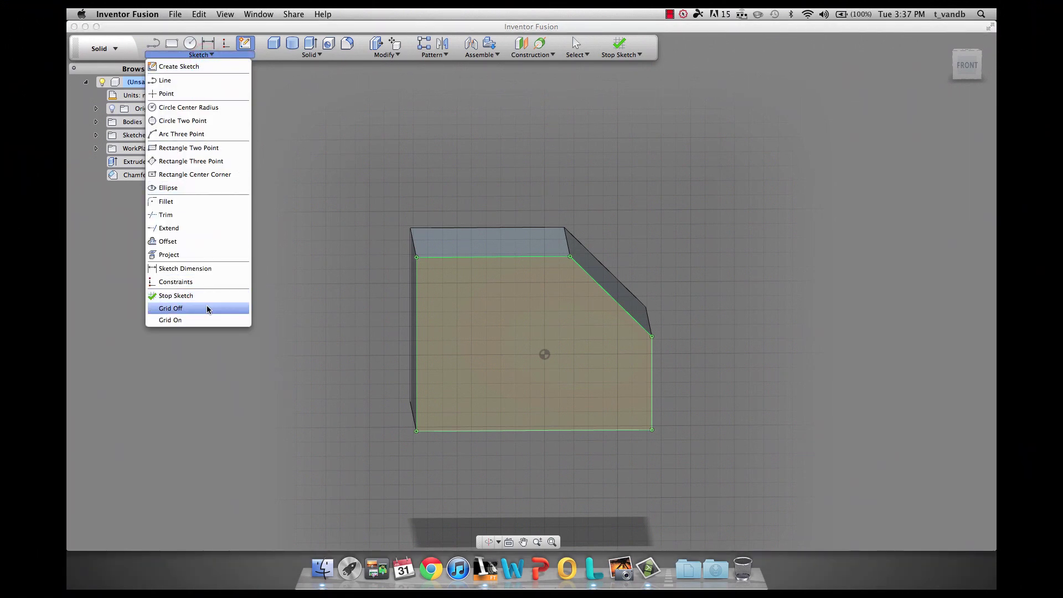
{"action": "left_click", "coordinate": [195, 256]}
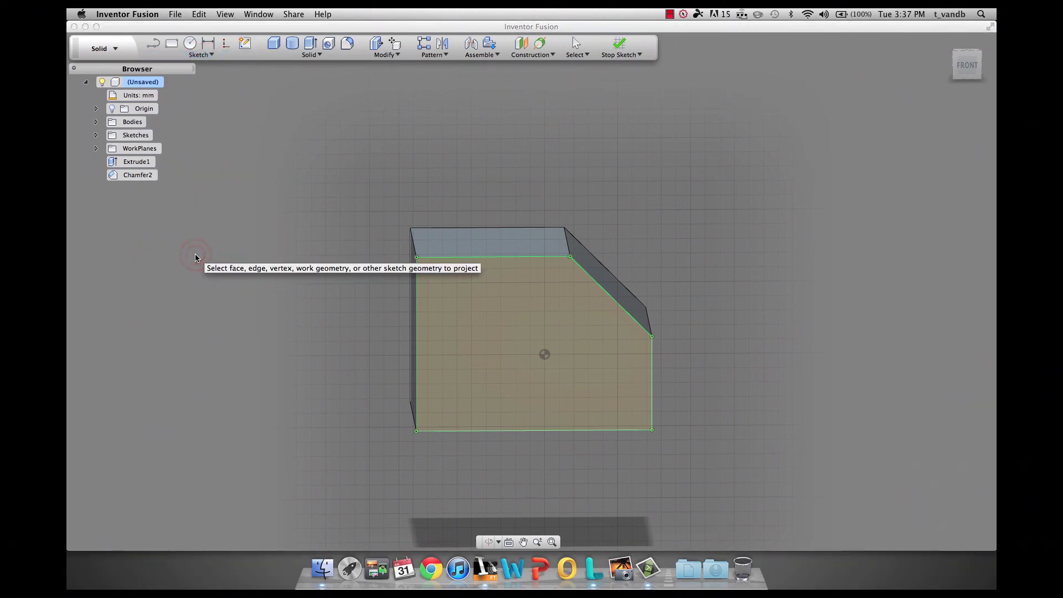
{"action": "left_click", "coordinate": [514, 285]}
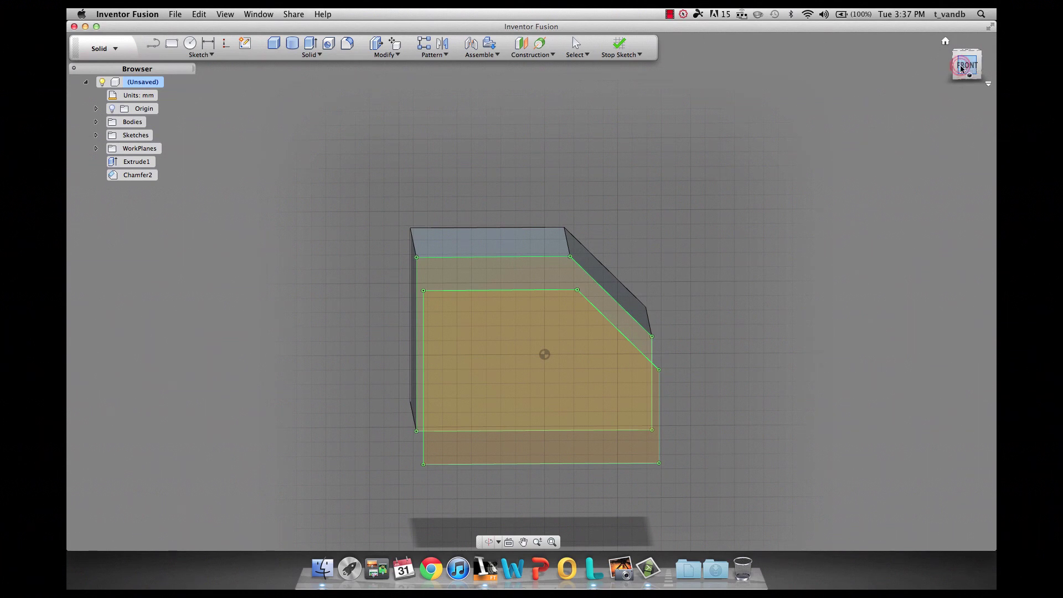
{"action": "left_click_drag", "start_coordinate": [960, 66], "coordinate": [904, 78]}
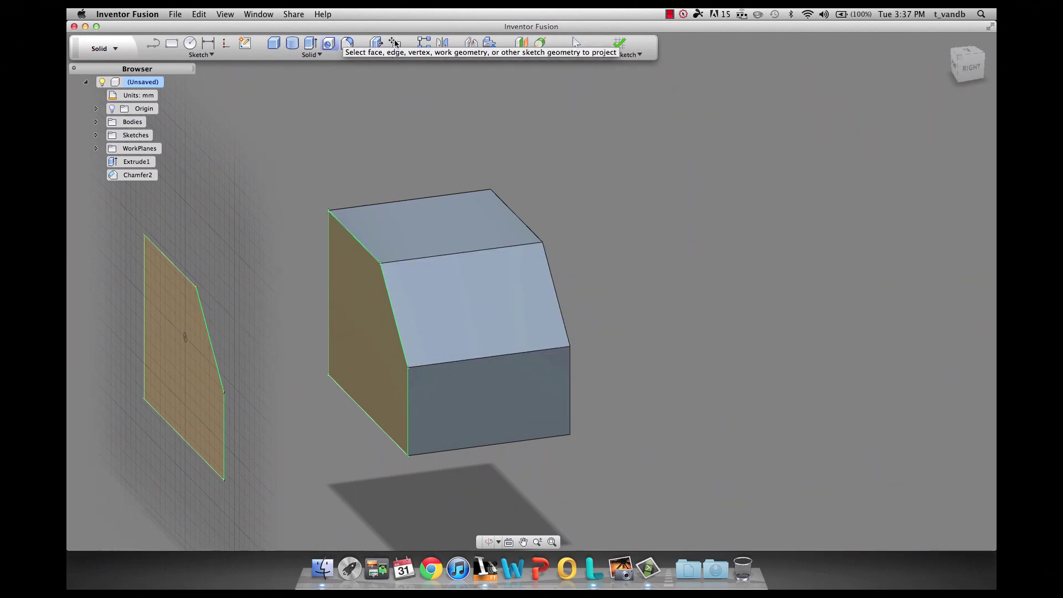
{"action": "left_click", "coordinate": [621, 45]}
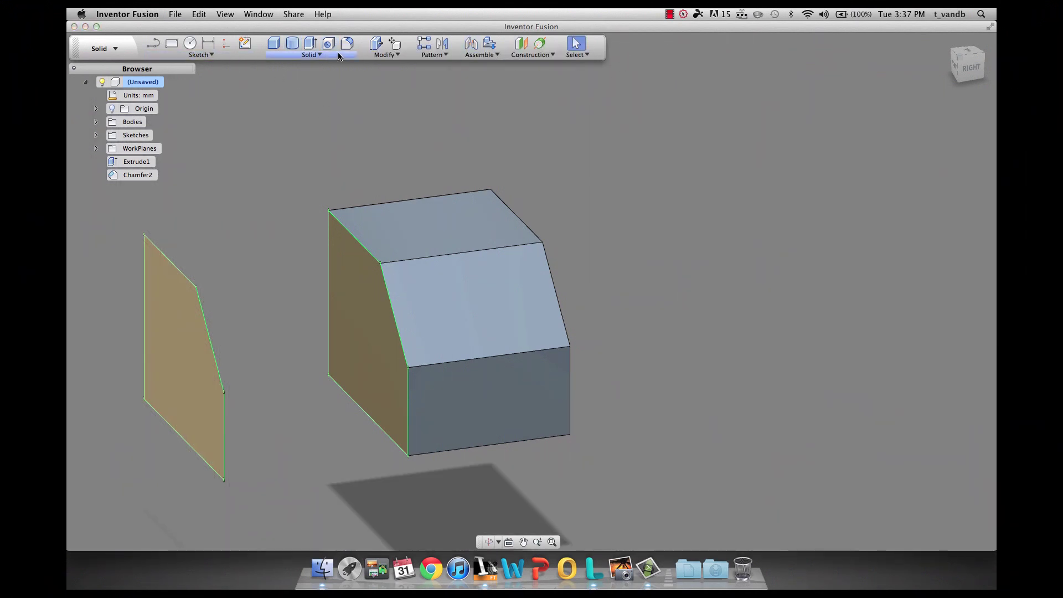
Step: Create a work plane offset 83 mm outward from the sloped chamfer face
{"action": "left_click", "coordinate": [522, 43]}
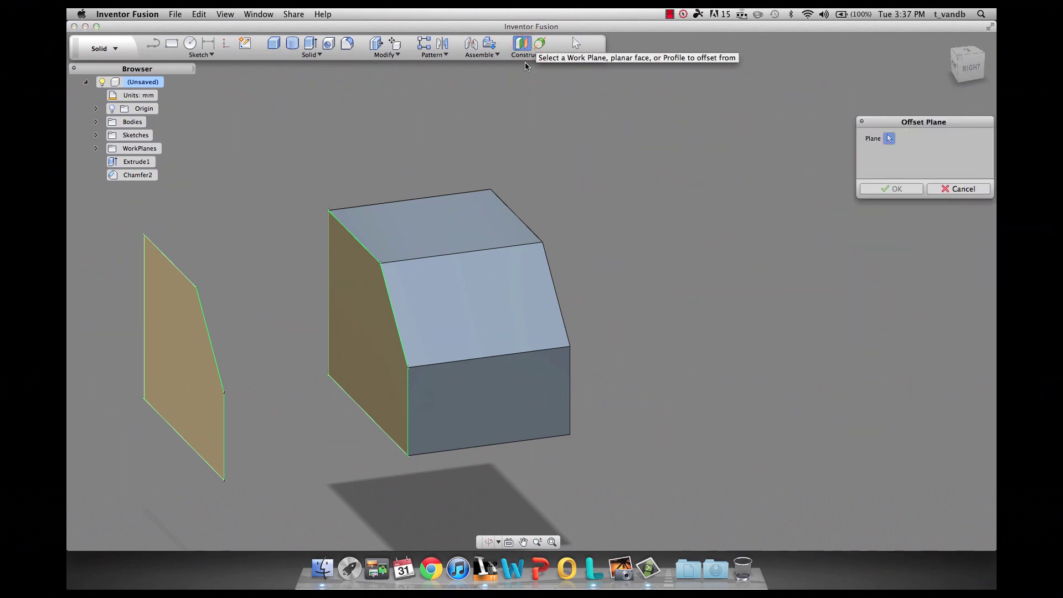
{"action": "left_click", "coordinate": [469, 295]}
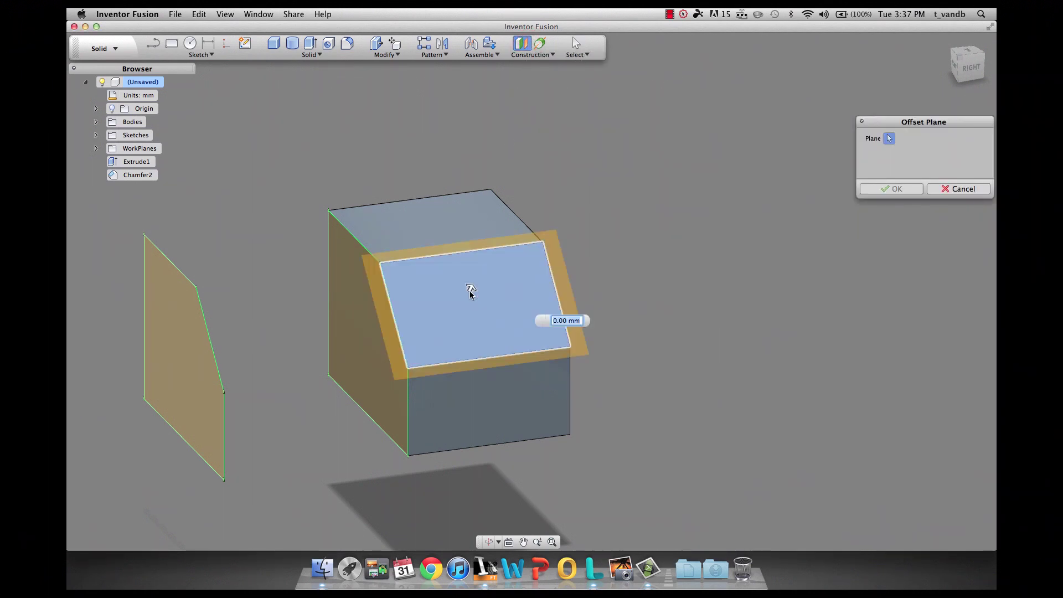
{"action": "left_click_drag", "start_coordinate": [469, 286], "coordinate": [530, 134]}
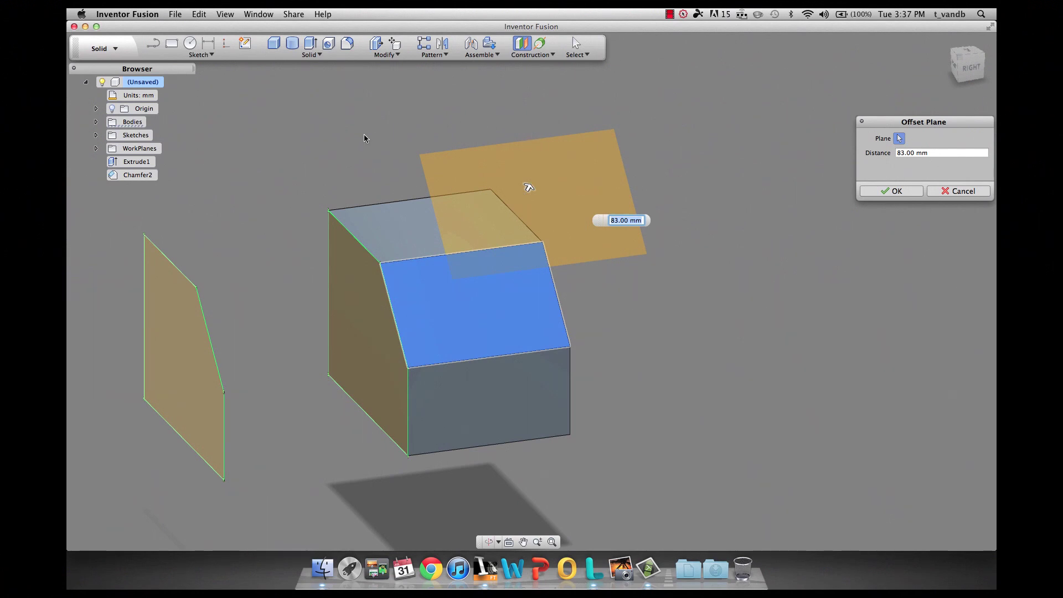
Step: Start a sketch on the plane parallel to the chamfer and project the top, chamfer and right side faces into it
{"action": "left_click", "coordinate": [244, 42]}
{"action": "left_click", "coordinate": [511, 211]}
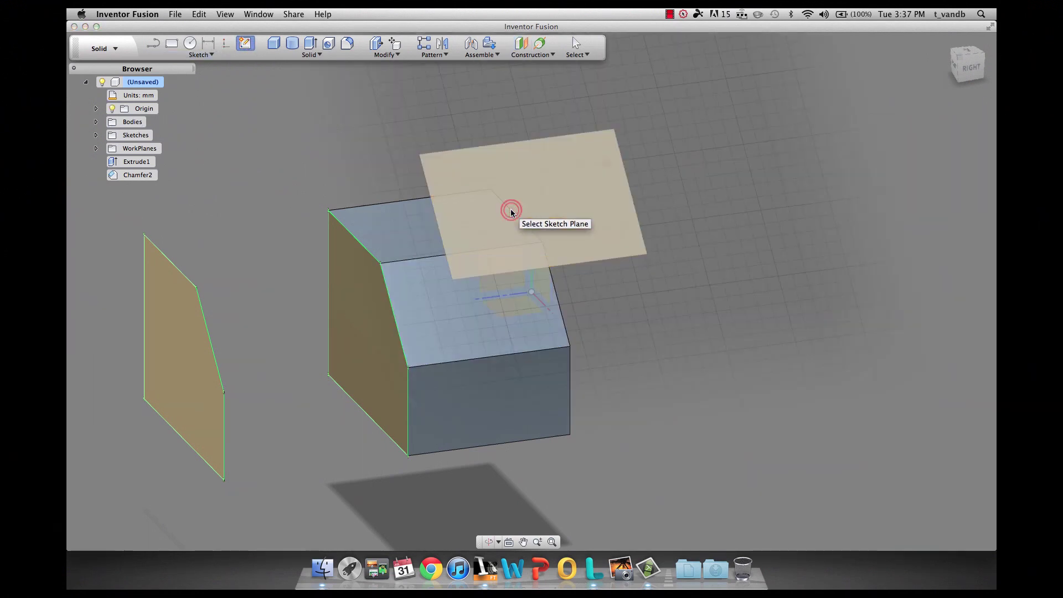
{"action": "left_click", "coordinate": [207, 55]}
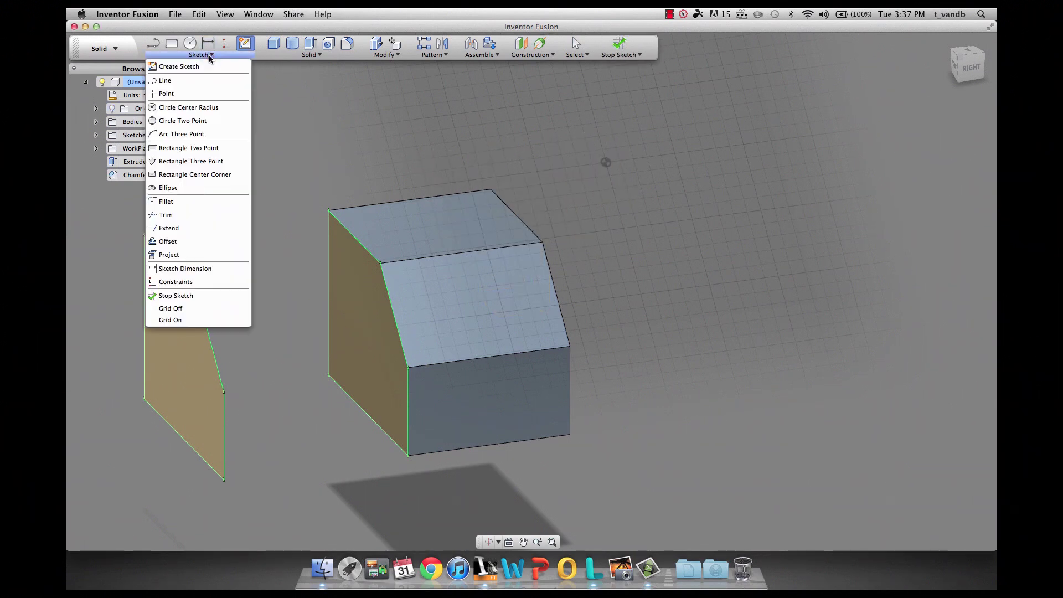
{"action": "left_click", "coordinate": [169, 255]}
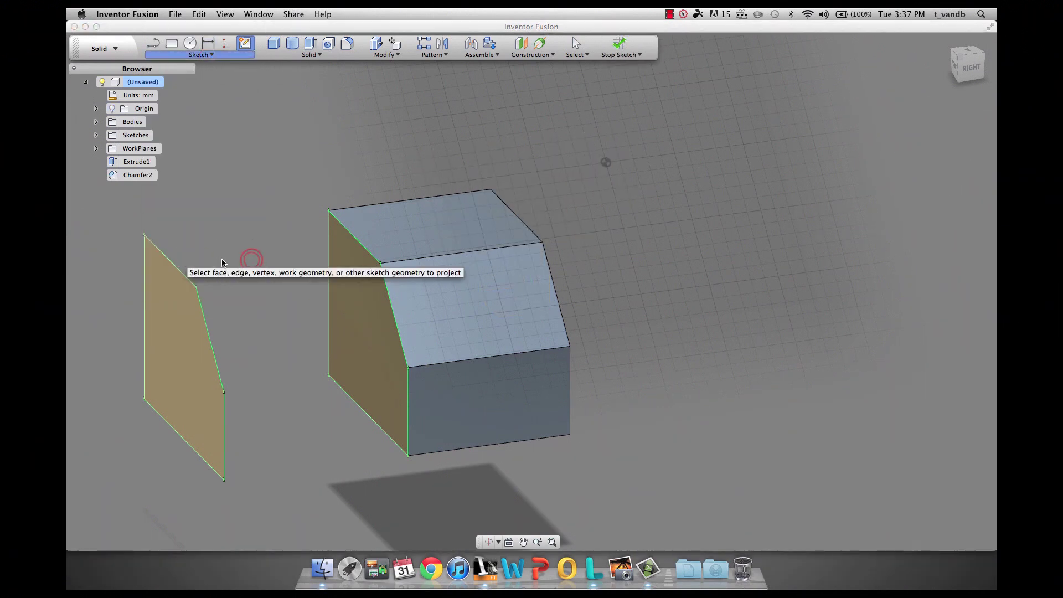
{"action": "left_click", "coordinate": [490, 294]}
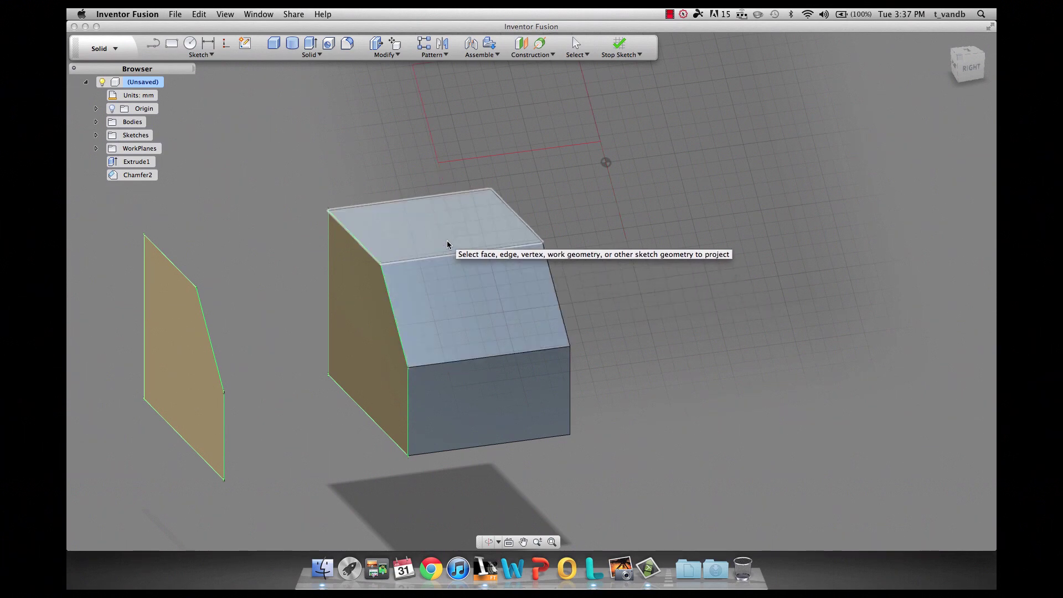
{"action": "left_click", "coordinate": [446, 239]}
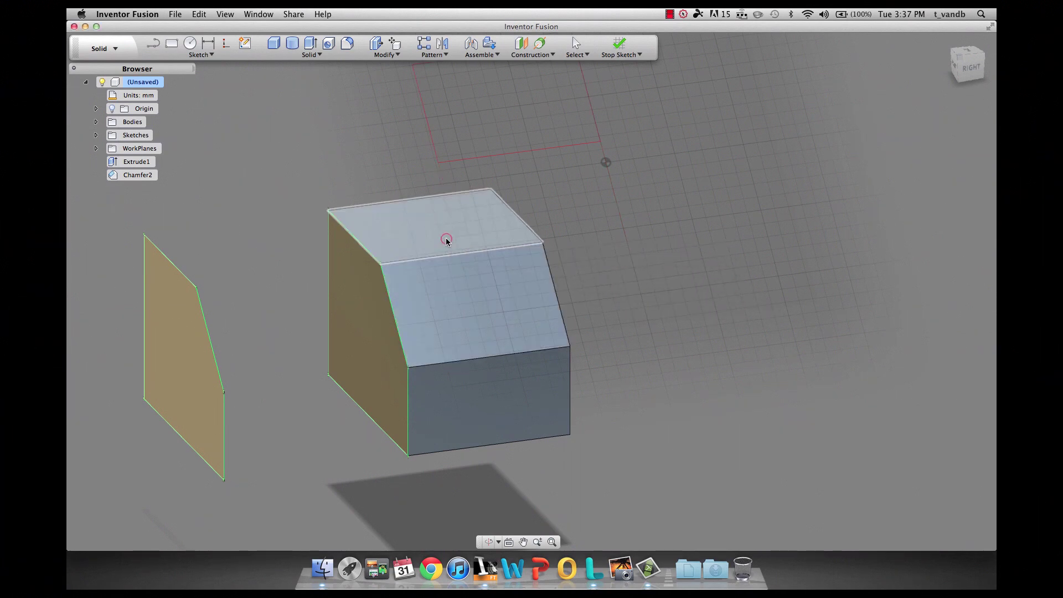
{"action": "left_click", "coordinate": [477, 317]}
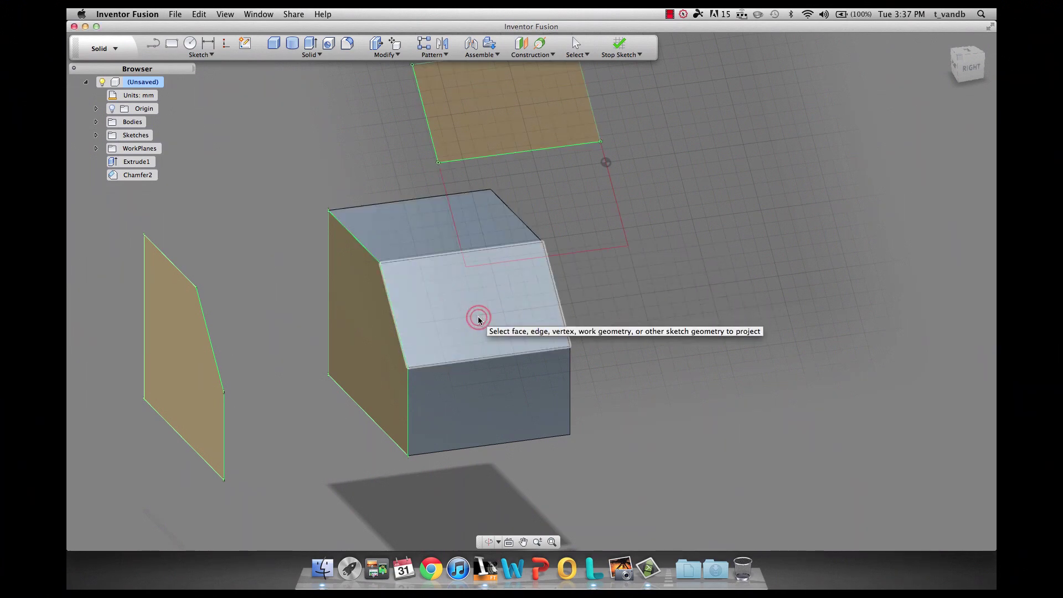
{"action": "left_click", "coordinate": [486, 388]}
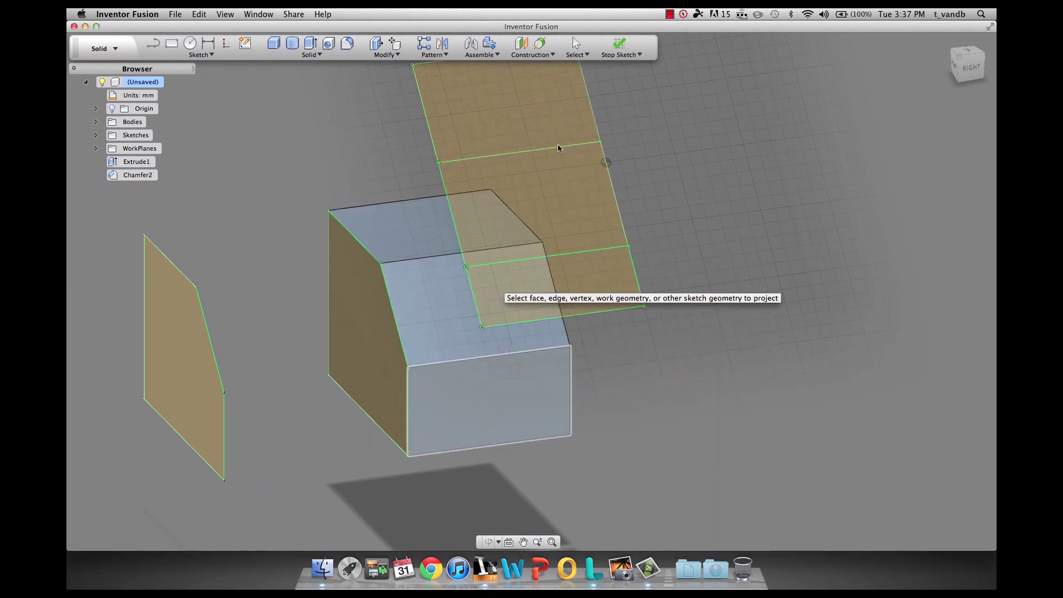
{"action": "left_click", "coordinate": [972, 65]}
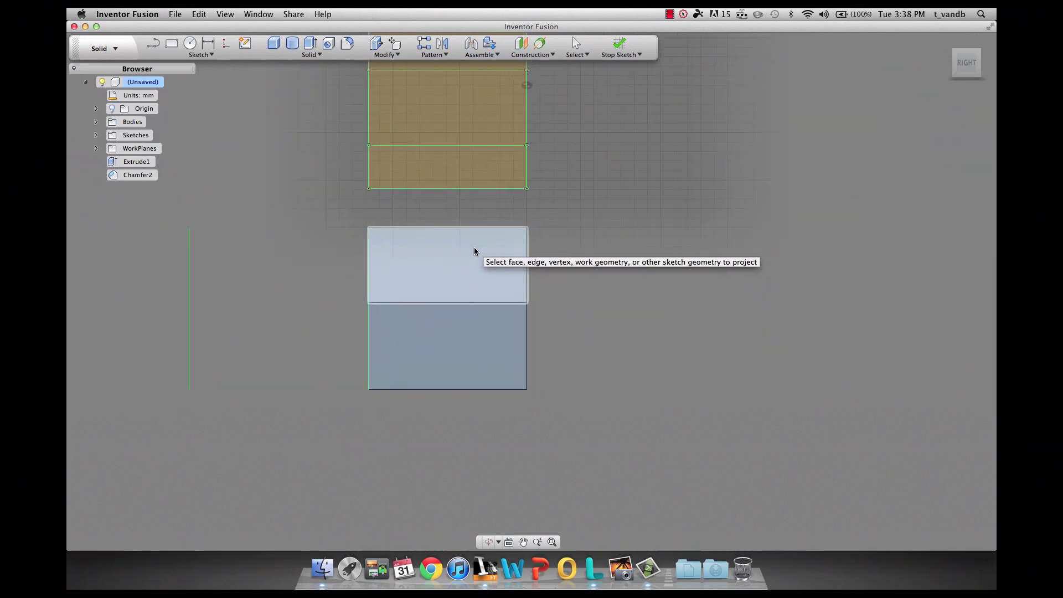
{"action": "scroll", "coordinate": [474, 248], "scroll_direction": "up", "scroll_amount": 1}
{"action": "scroll", "coordinate": [474, 247], "scroll_direction": "down", "scroll_amount": 2}
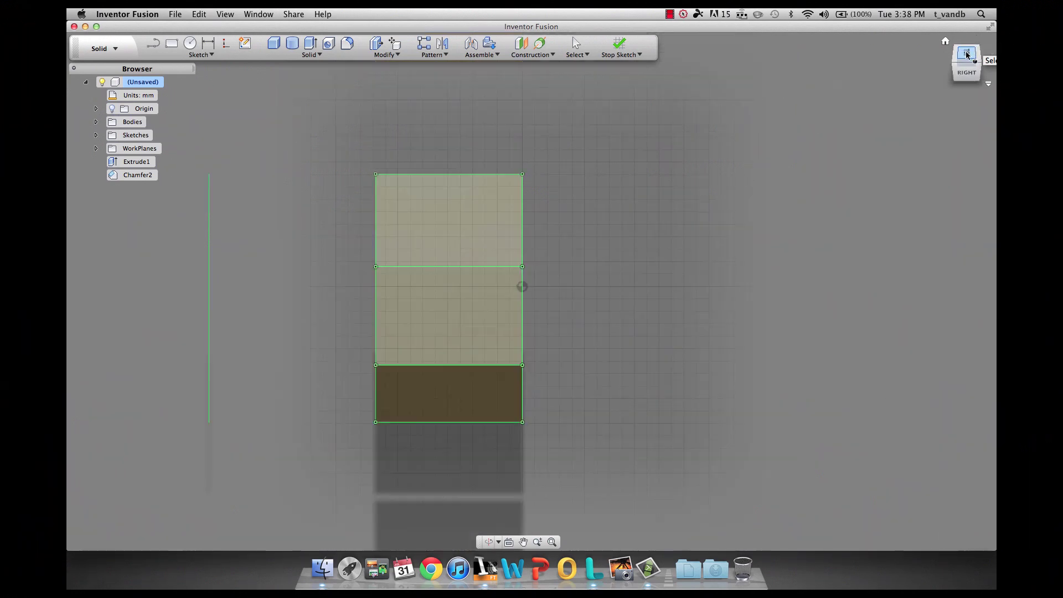
{"action": "scroll", "coordinate": [550, 347], "scroll_direction": "down", "scroll_amount": 3}
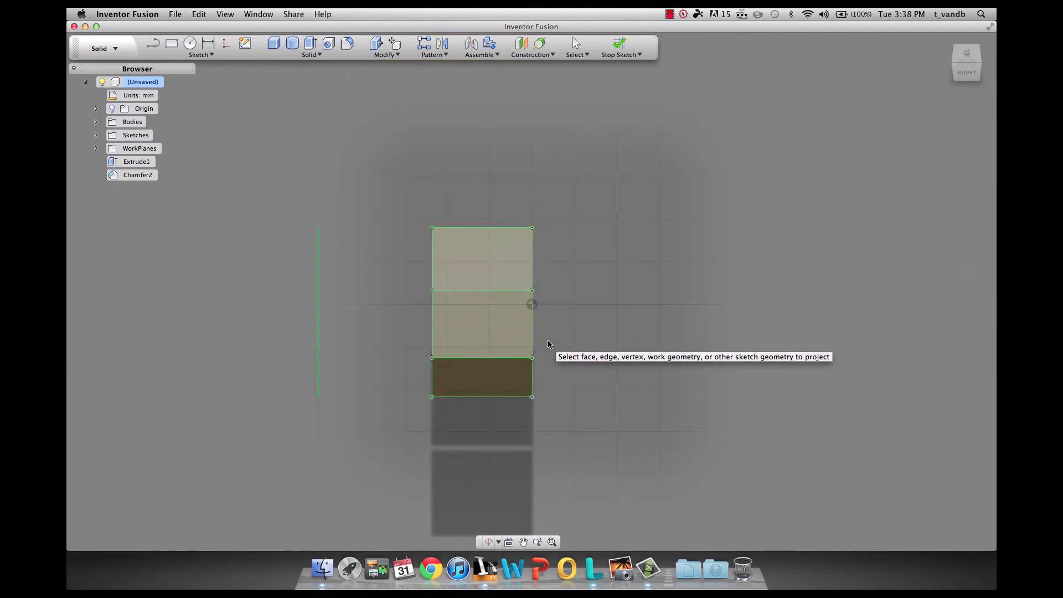
Step: Examine the projected chamfer-side and front-face outlines against the block from several angles
{"action": "scroll", "coordinate": [507, 383], "scroll_direction": "up", "scroll_amount": 3}
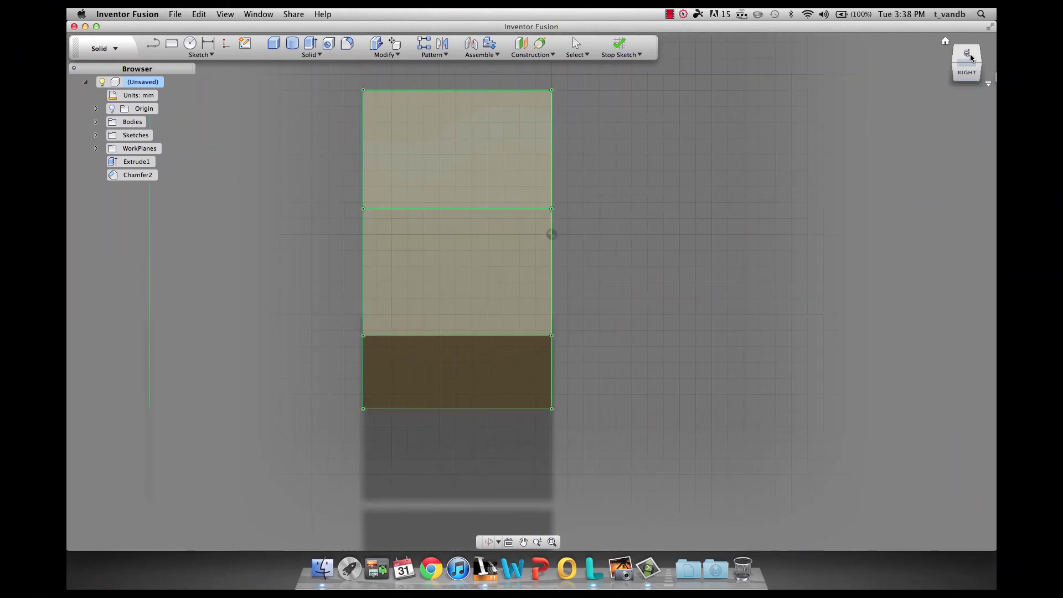
{"action": "left_click_drag", "start_coordinate": [967, 54], "coordinate": [959, 63]}
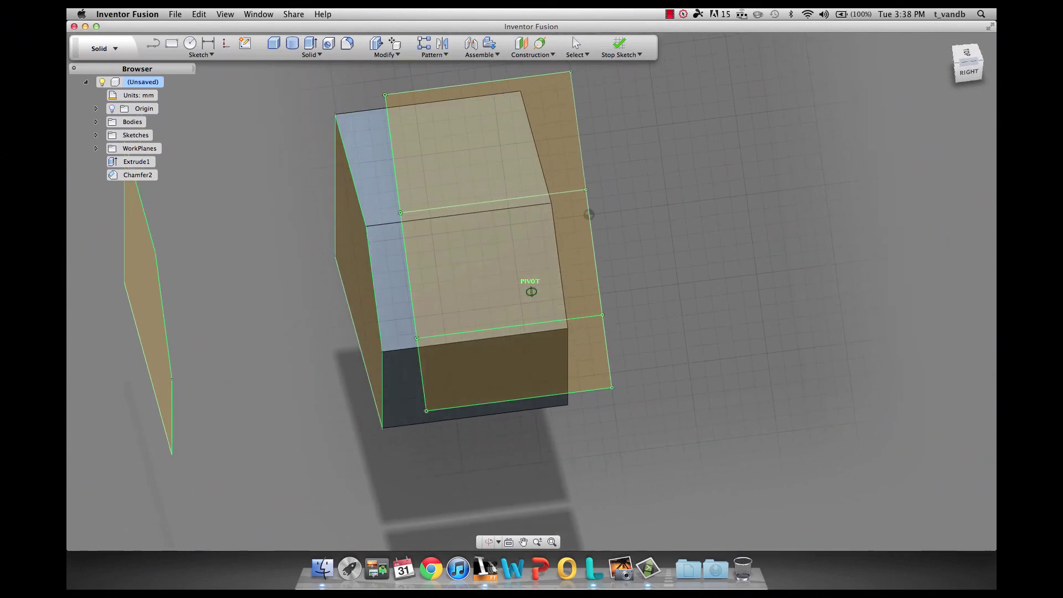
{"action": "mouse_move", "coordinate": [589, 215]}
{"action": "left_mouse_down"}
{"action": "mouse_move", "coordinate": [572, 224]}
{"action": "mouse_move", "coordinate": [498, 222]}
{"action": "mouse_move", "coordinate": [560, 237]}
{"action": "mouse_move", "coordinate": [543, 232]}
{"action": "mouse_move", "coordinate": [550, 238]}
{"action": "mouse_move", "coordinate": [551, 223]}
{"action": "mouse_move", "coordinate": [595, 316]}
{"action": "left_mouse_up"}
{"action": "middle_click_drag", "start_coordinate": [595, 316], "coordinate": [594, 250], "text": "shift"}
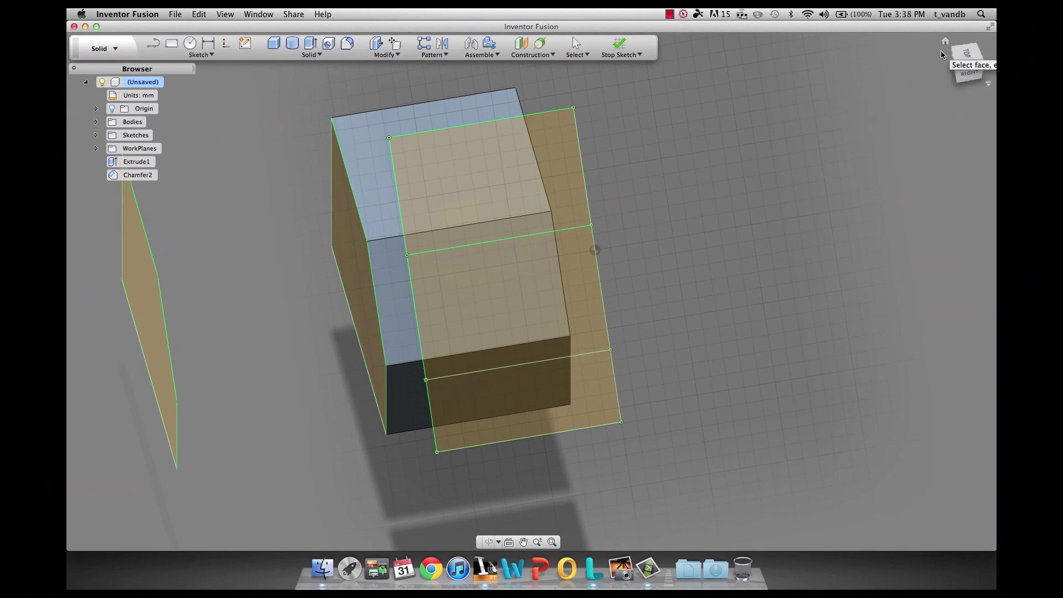
{"action": "left_click", "coordinate": [971, 61]}
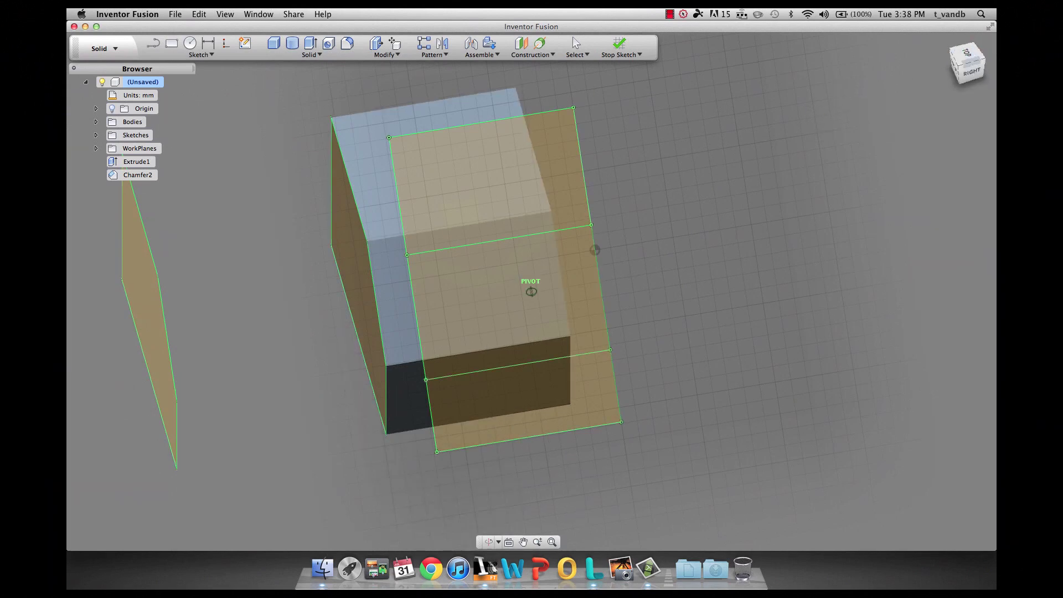
{"action": "mouse_move", "coordinate": [594, 249]}
{"action": "left_mouse_down"}
{"action": "mouse_move", "coordinate": [625, 216]}
{"action": "mouse_move", "coordinate": [626, 161]}
{"action": "mouse_move", "coordinate": [626, 193]}
{"action": "left_mouse_up"}
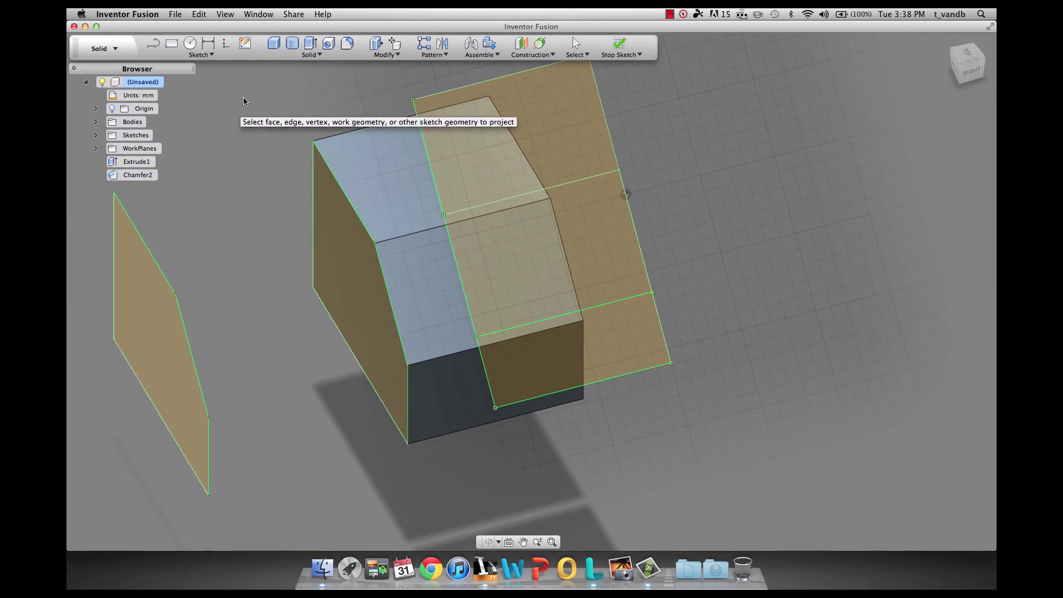
Step: Extrude the projected five-sided front profile 27 mm away from the block as a new component
{"action": "left_click", "coordinate": [306, 51]}
{"action": "left_click", "coordinate": [308, 48]}
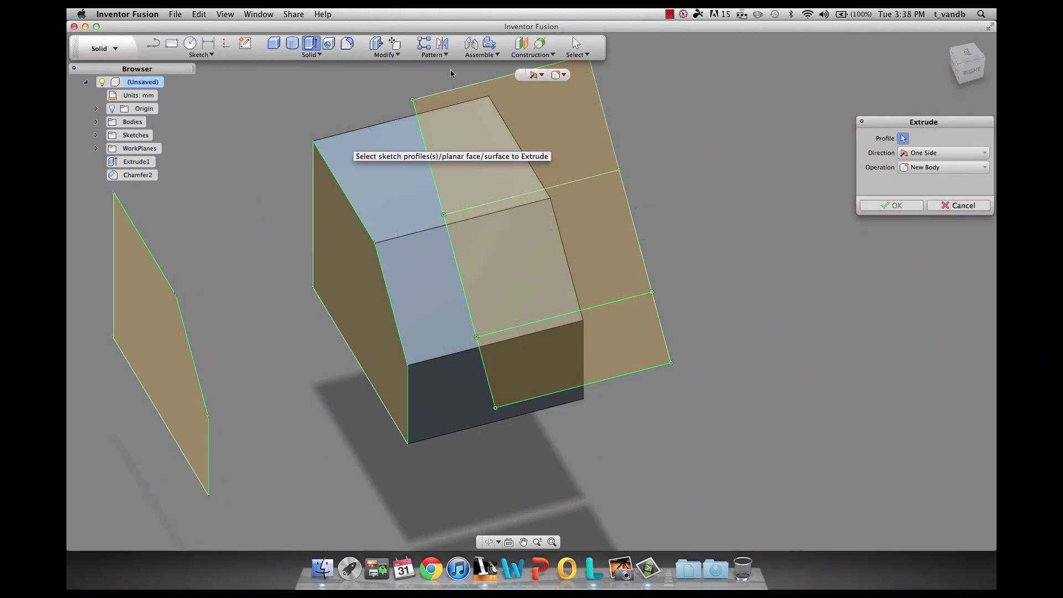
{"action": "left_click", "coordinate": [375, 44]}
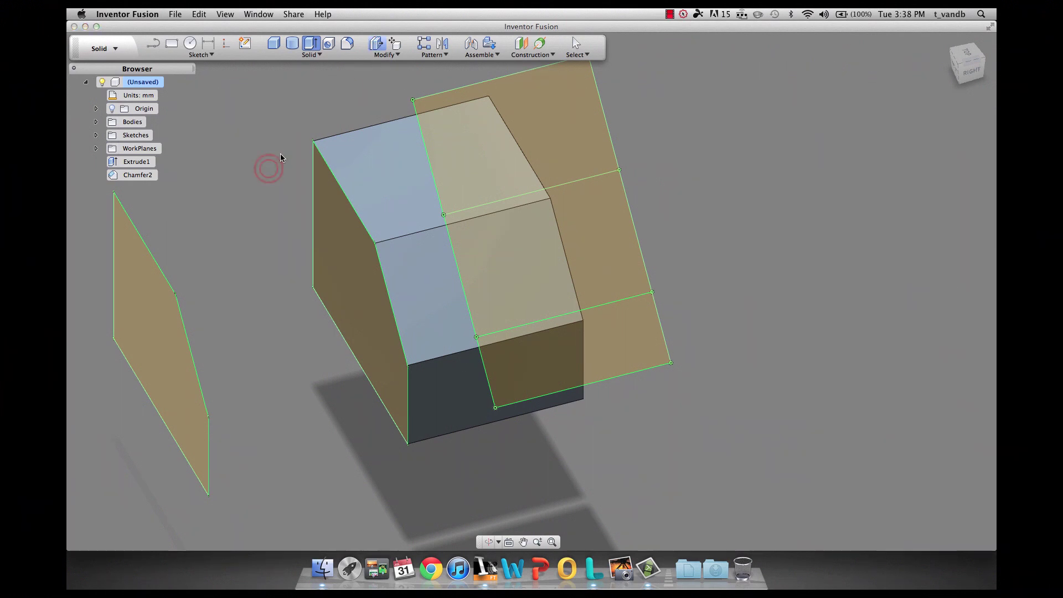
{"action": "left_click", "coordinate": [163, 308]}
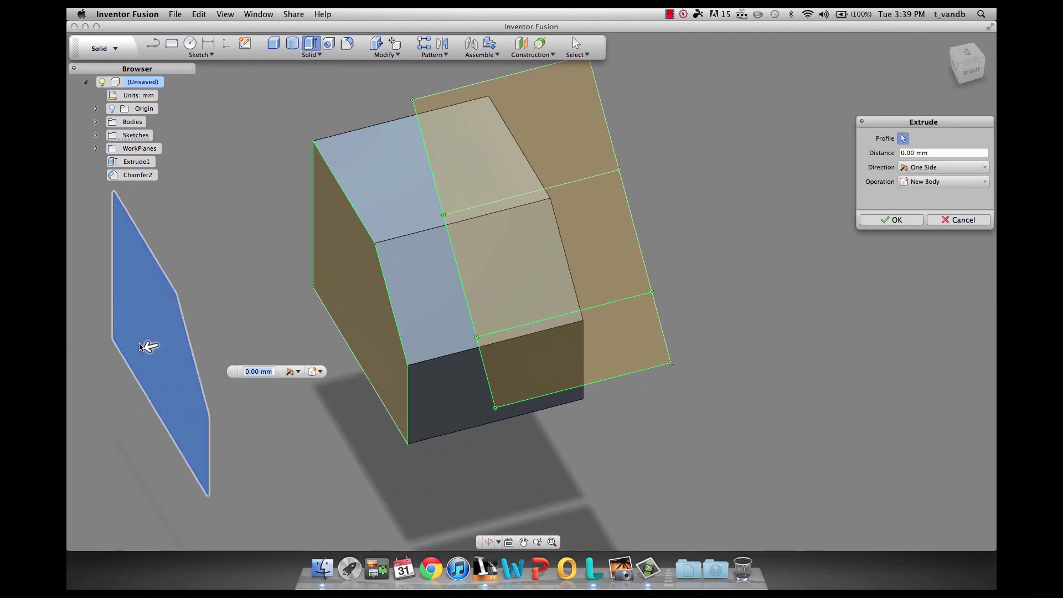
{"action": "left_click_drag", "start_coordinate": [145, 347], "coordinate": [69, 366]}
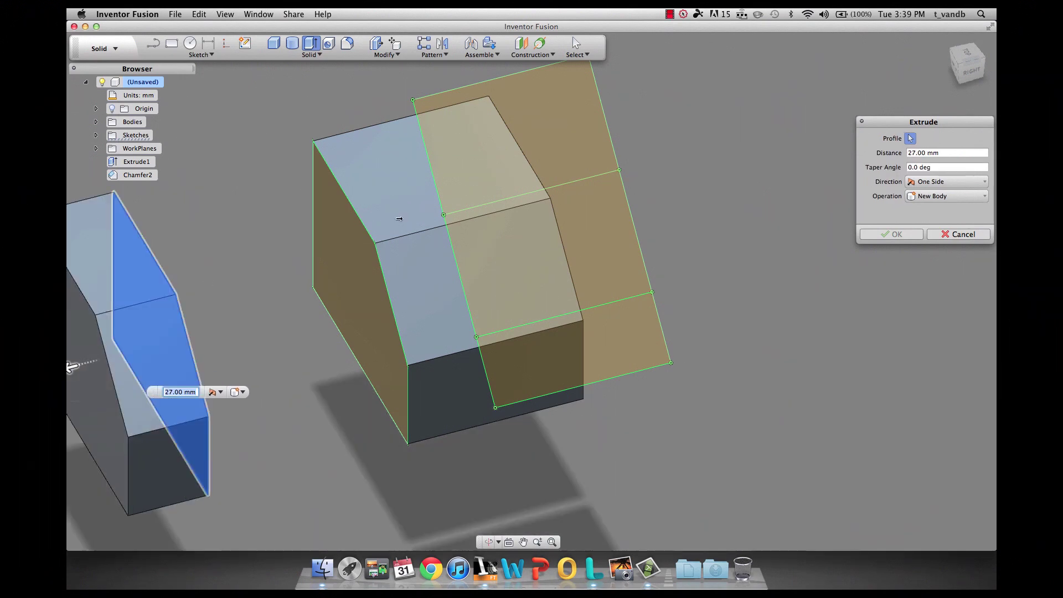
{"action": "left_click", "coordinate": [974, 196]}
{"action": "left_click", "coordinate": [973, 264]}
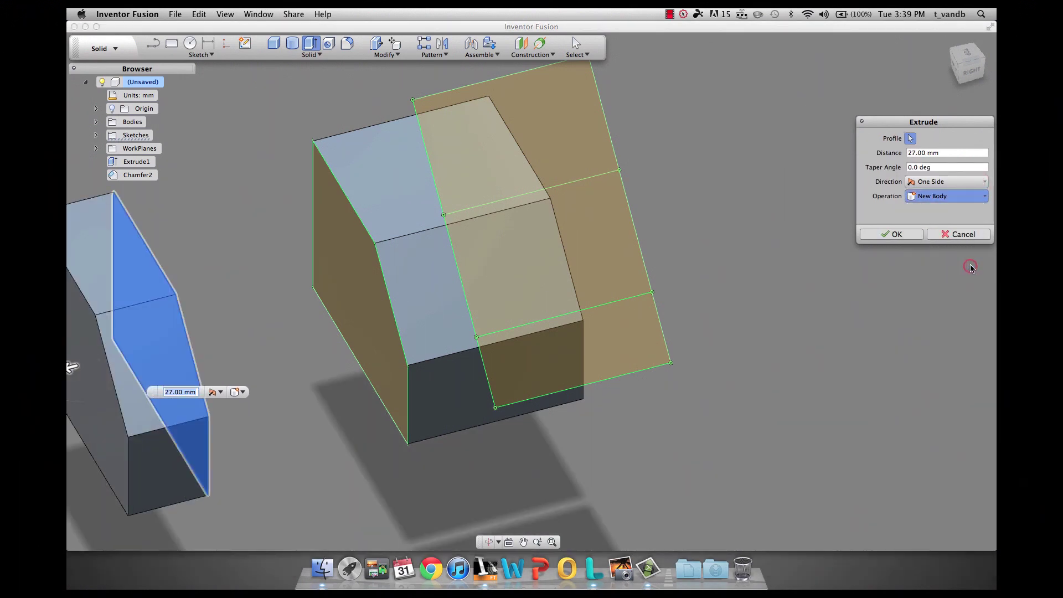
{"action": "left_click", "coordinate": [895, 235]}
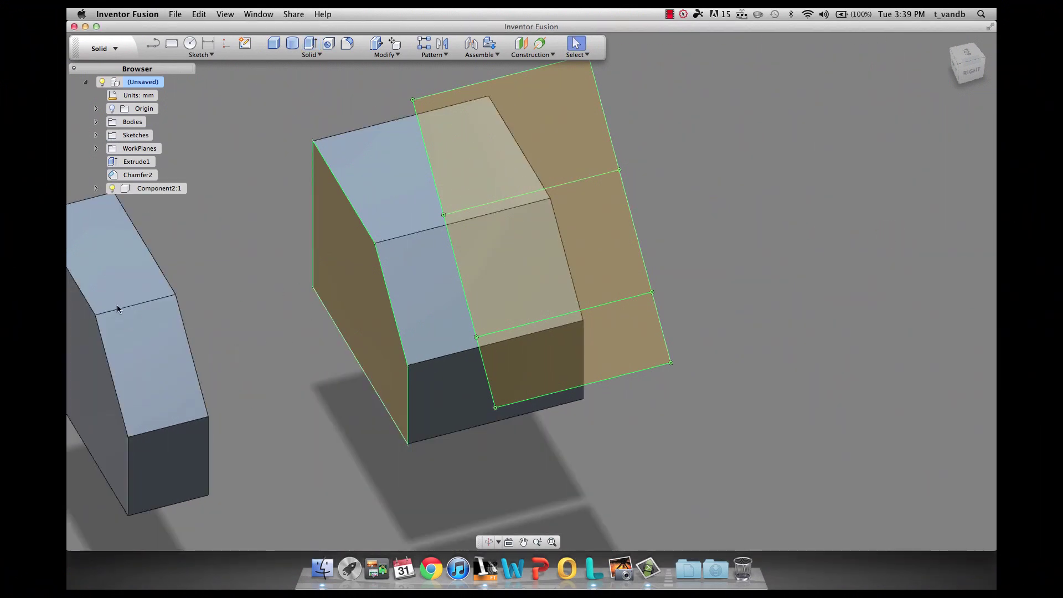
Step: Move the extruded component to the opposite side of the original block, beyond the projected auxiliary outline
{"action": "left_click_drag", "start_coordinate": [119, 315], "coordinate": [136, 376]}
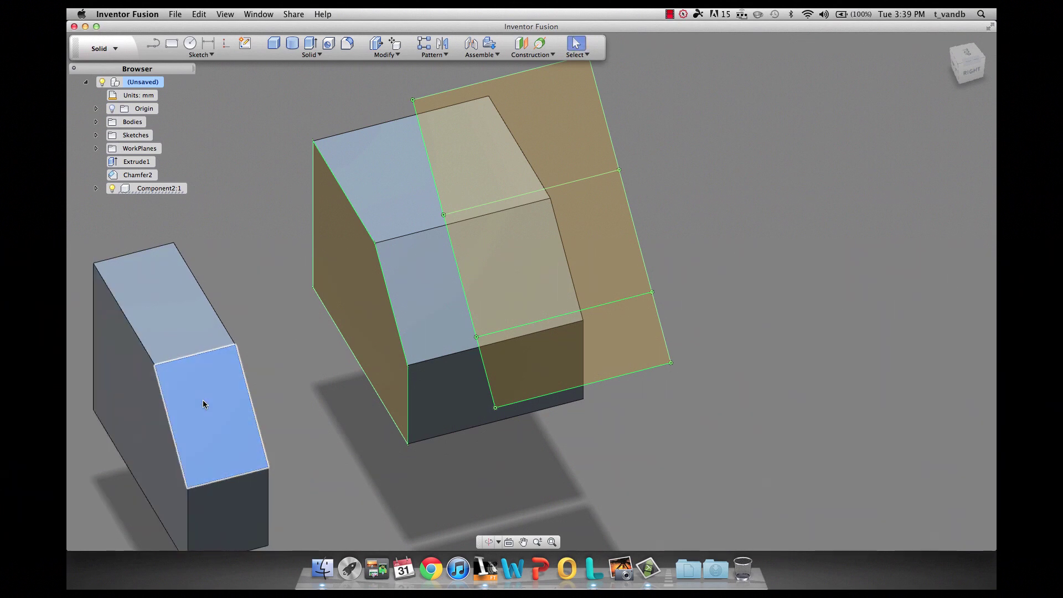
{"action": "left_click_drag", "start_coordinate": [204, 404], "coordinate": [751, 250]}
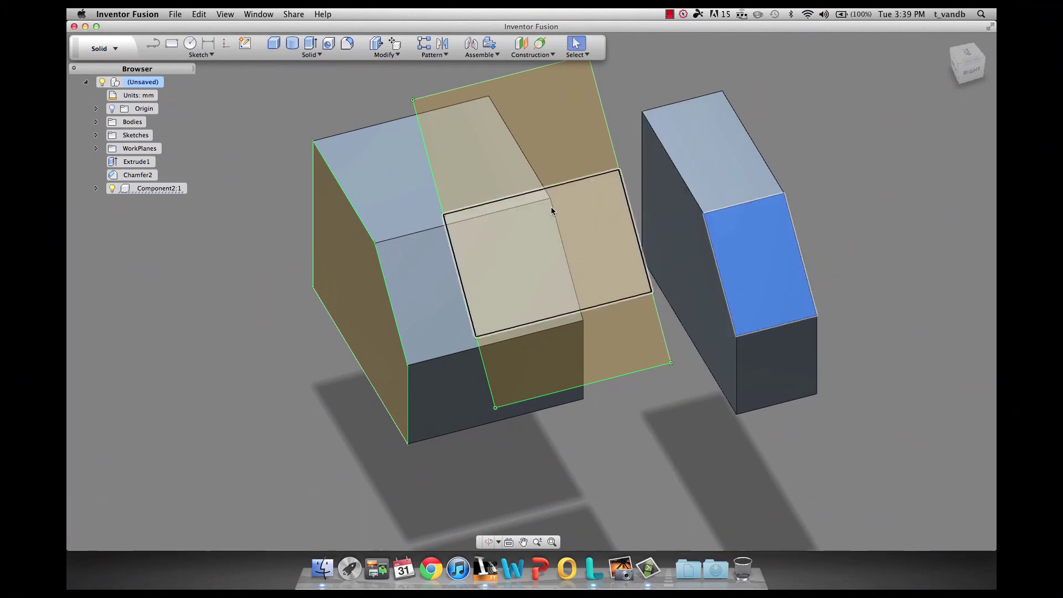
{"action": "mouse_move", "coordinate": [552, 218]}
{"action": "left_mouse_down"}
{"action": "mouse_move", "coordinate": [573, 234]}
{"action": "mouse_move", "coordinate": [556, 252]}
{"action": "left_mouse_up"}
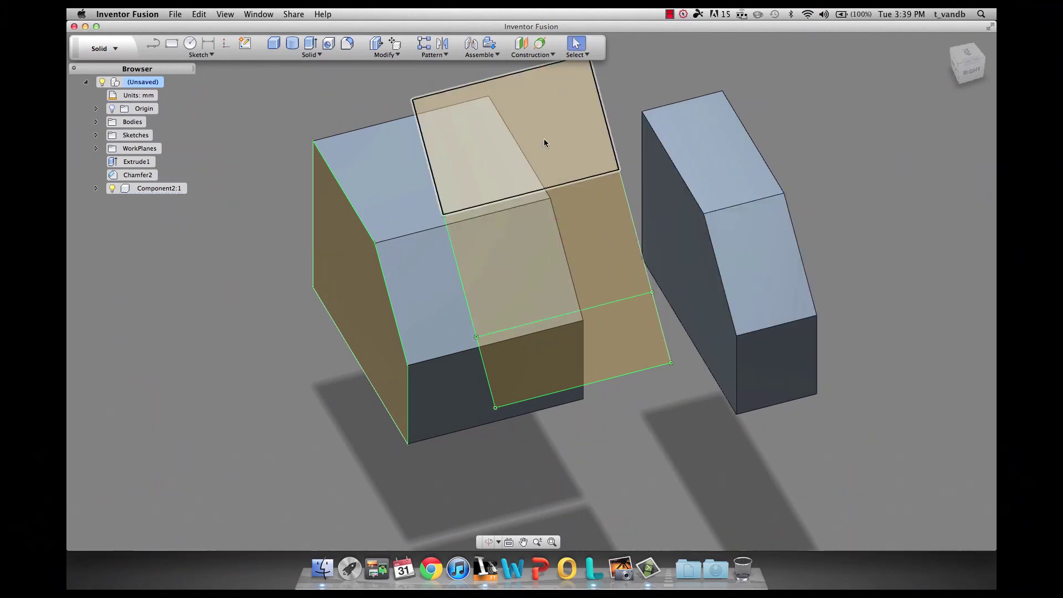